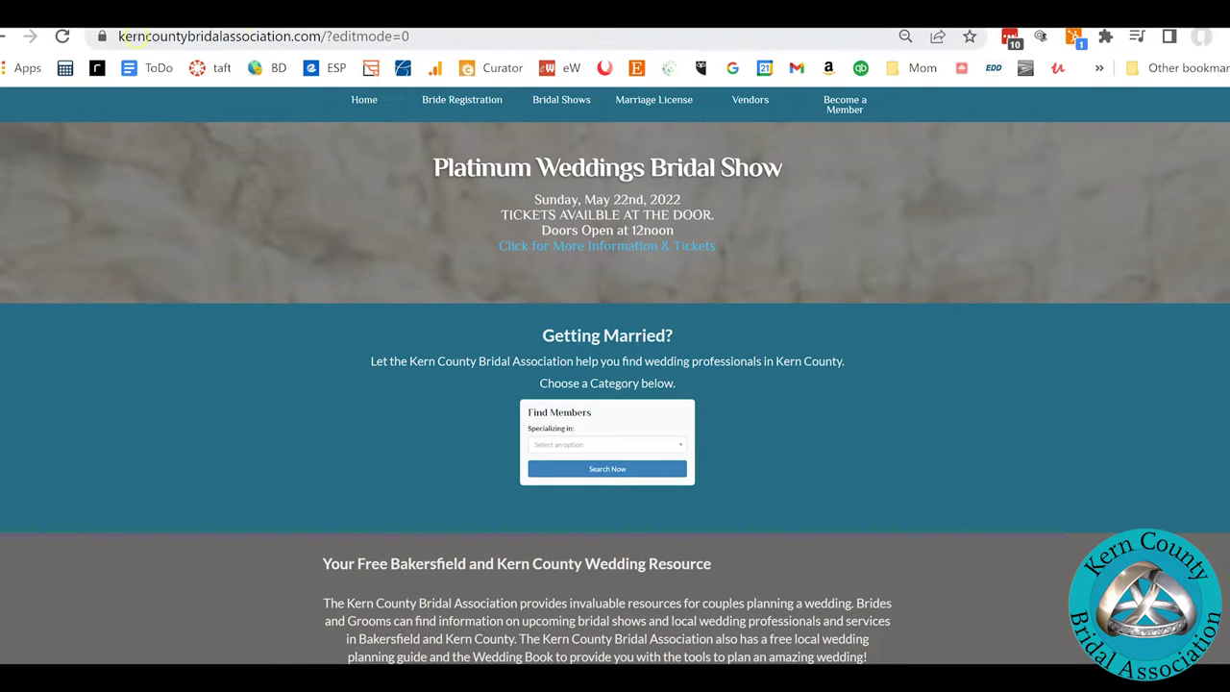
- Open the Members Only login page from the footer links of the Kern County Bridal Association home page
{"action": "left_click_drag", "start_coordinate": [121, 36], "coordinate": [400, 36]}
{"action": "scroll", "coordinate": [288, 327], "scroll_direction": "down", "scroll_amount": 15}
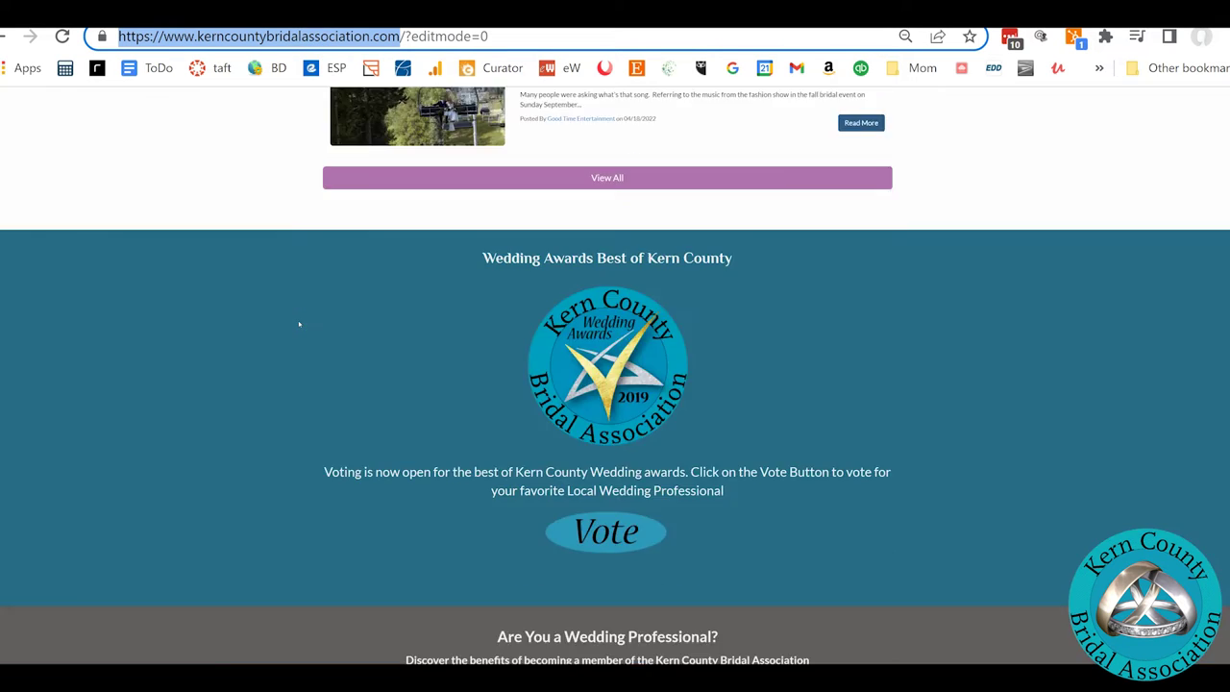
{"action": "scroll", "coordinate": [290, 340], "scroll_direction": "down", "scroll_amount": 3}
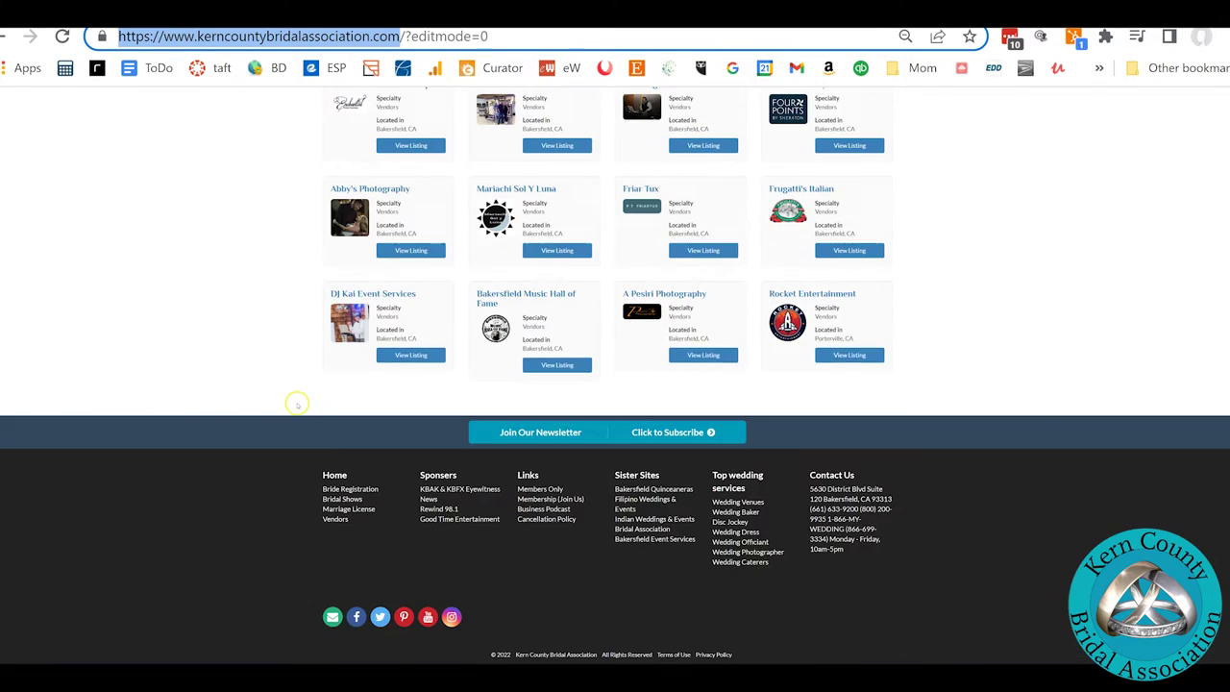
{"action": "left_click", "coordinate": [554, 488]}
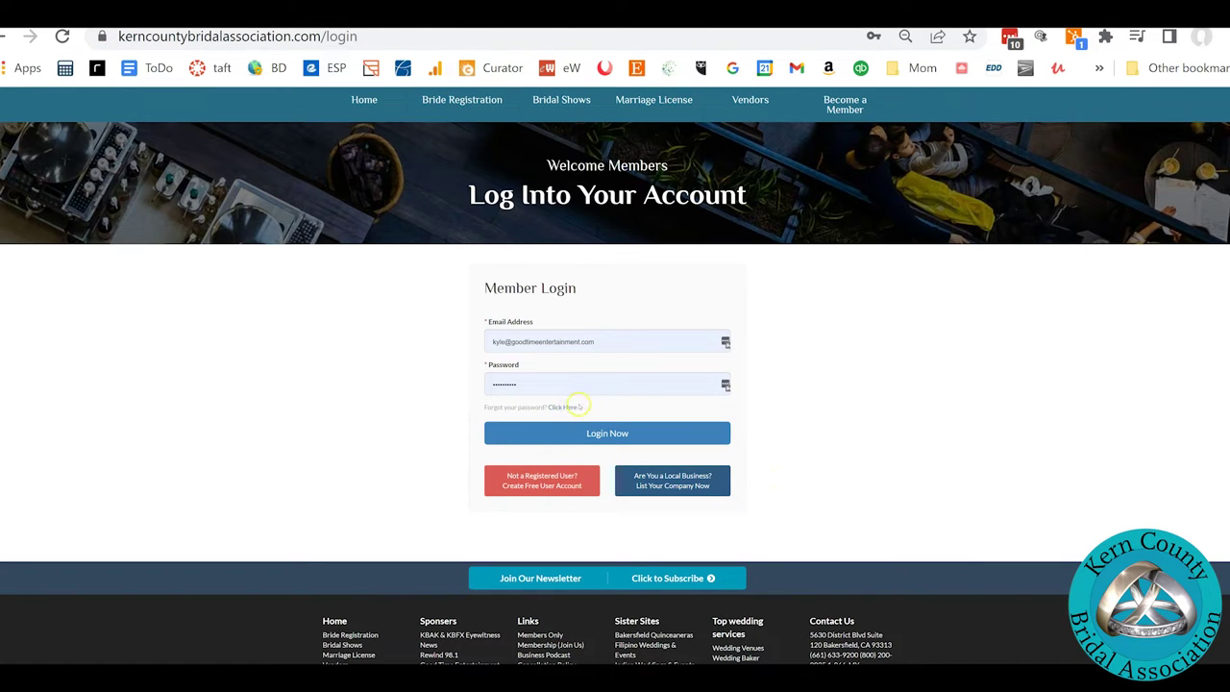
- Open the forgotten-password page, enter the account's e-mail address, complete the "I'm not a robot" check and request the password
{"action": "left_click_drag", "start_coordinate": [577, 407], "coordinate": [515, 412]}
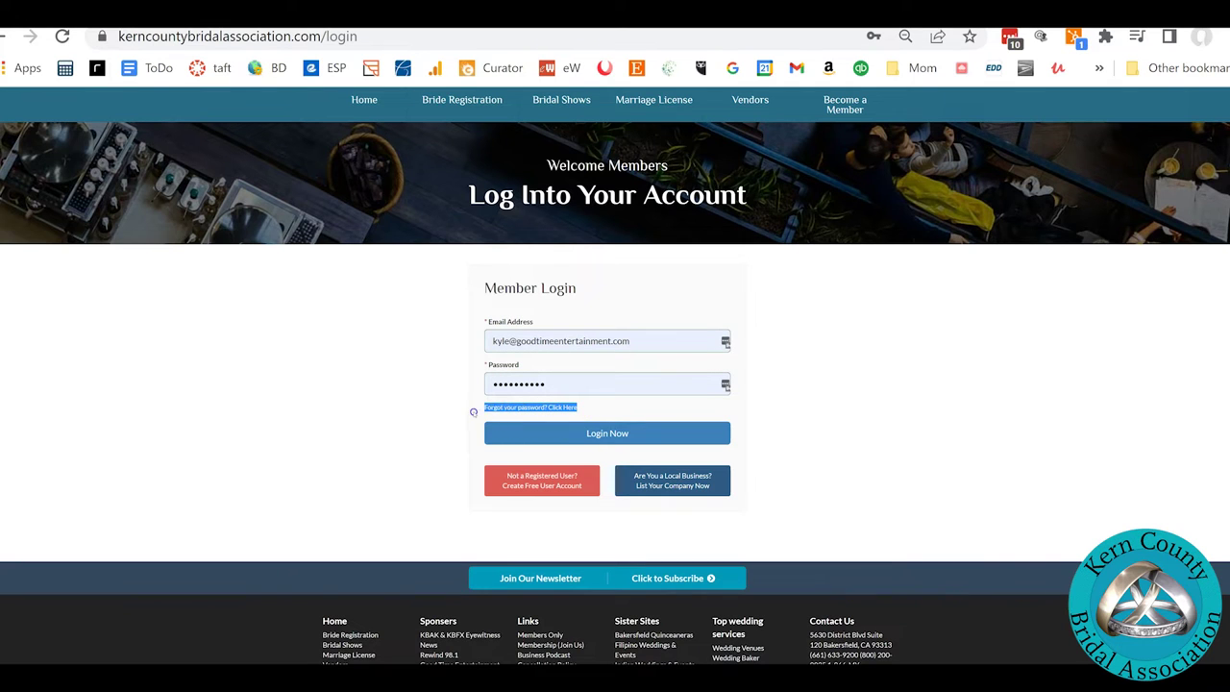
{"action": "left_click", "coordinate": [837, 424]}
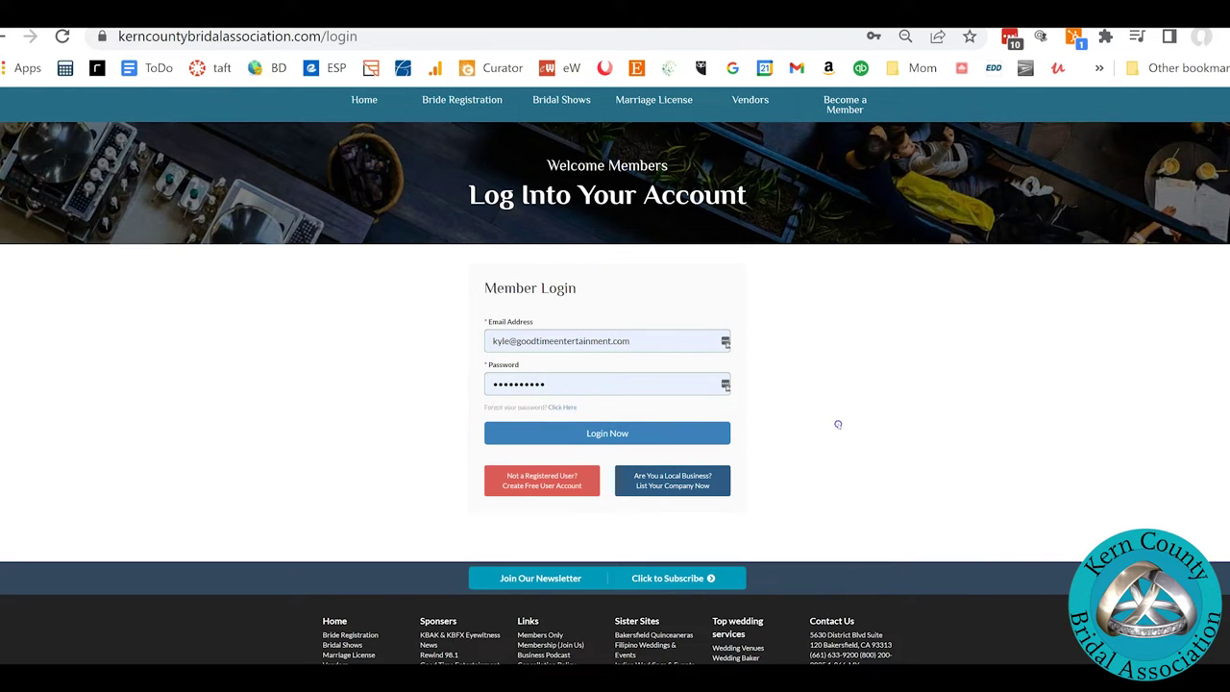
{"action": "left_click", "coordinate": [562, 407]}
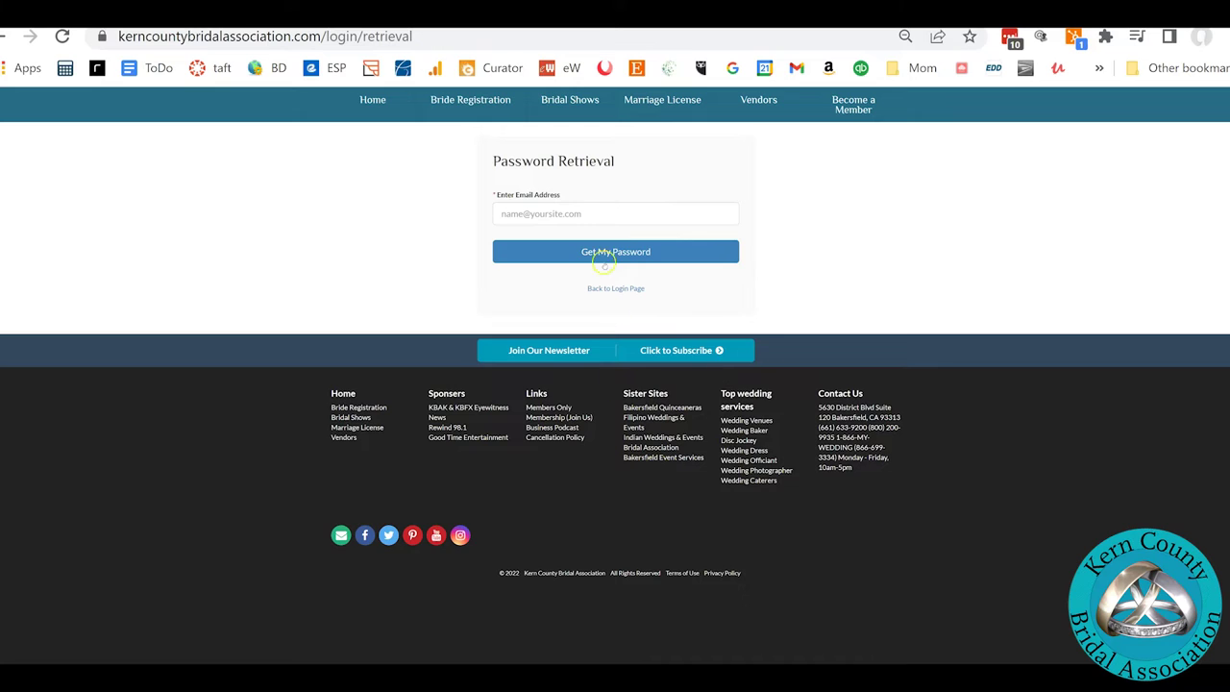
{"action": "left_click", "coordinate": [607, 213]}
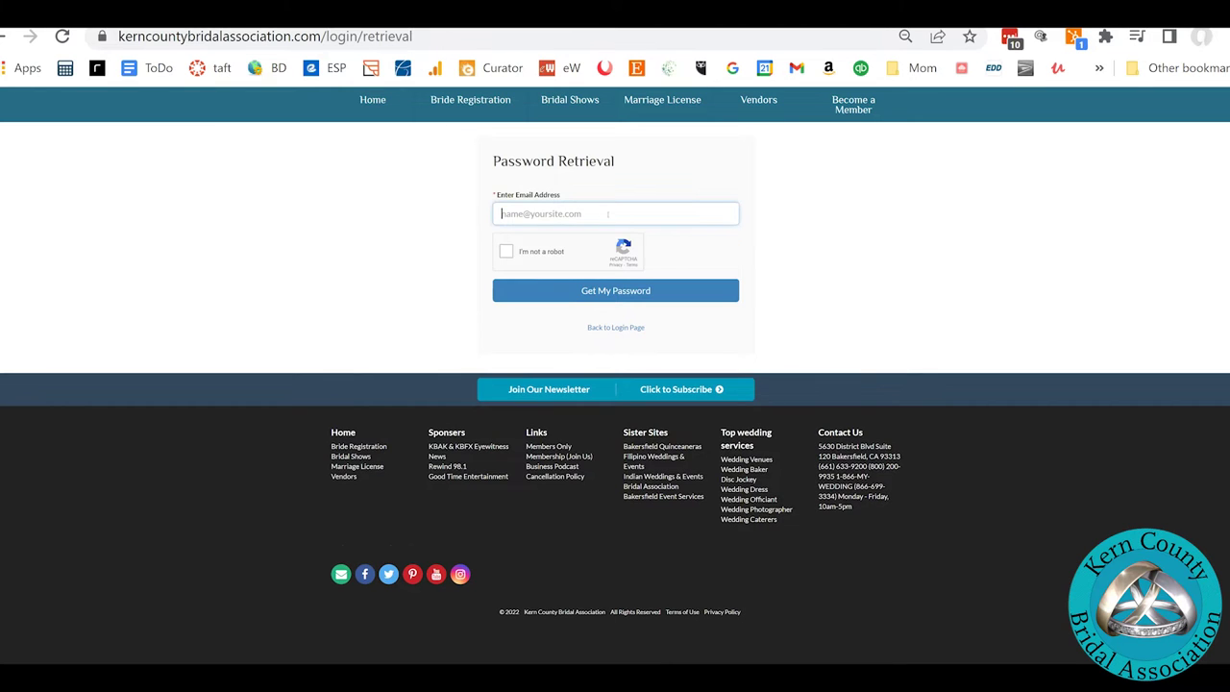
{"action": "key", "text": "ctrl+v"}
{"action": "left_click", "coordinate": [506, 250]}
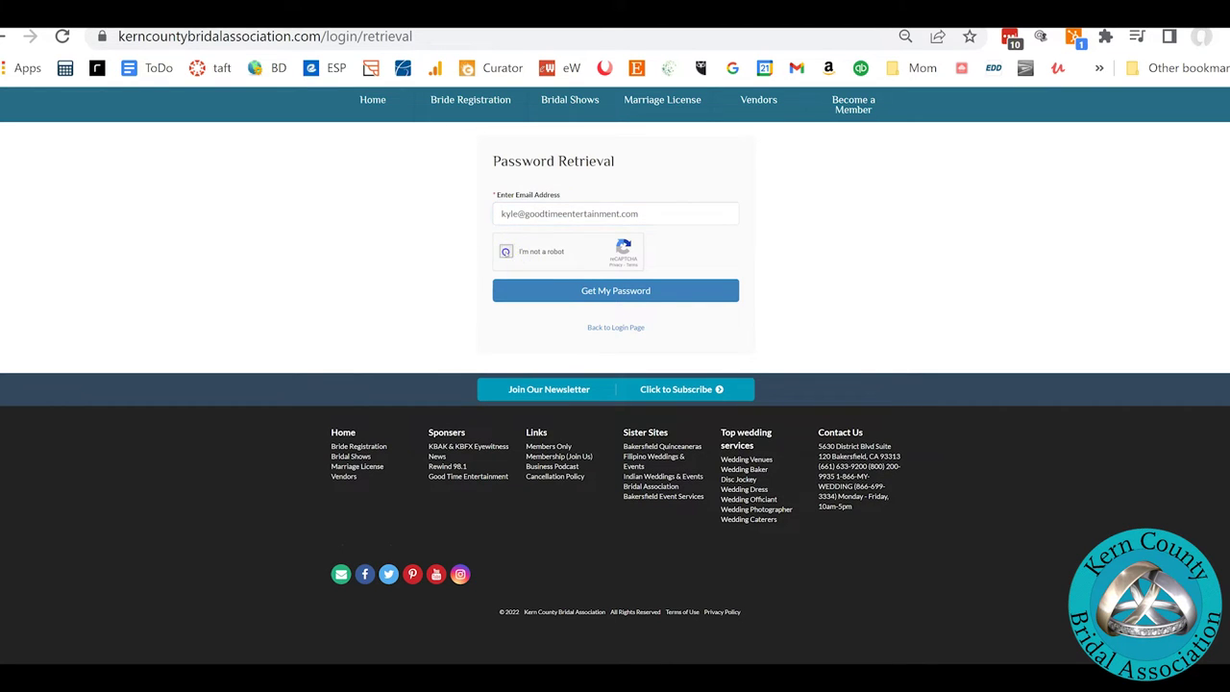
{"action": "left_click", "coordinate": [616, 291]}
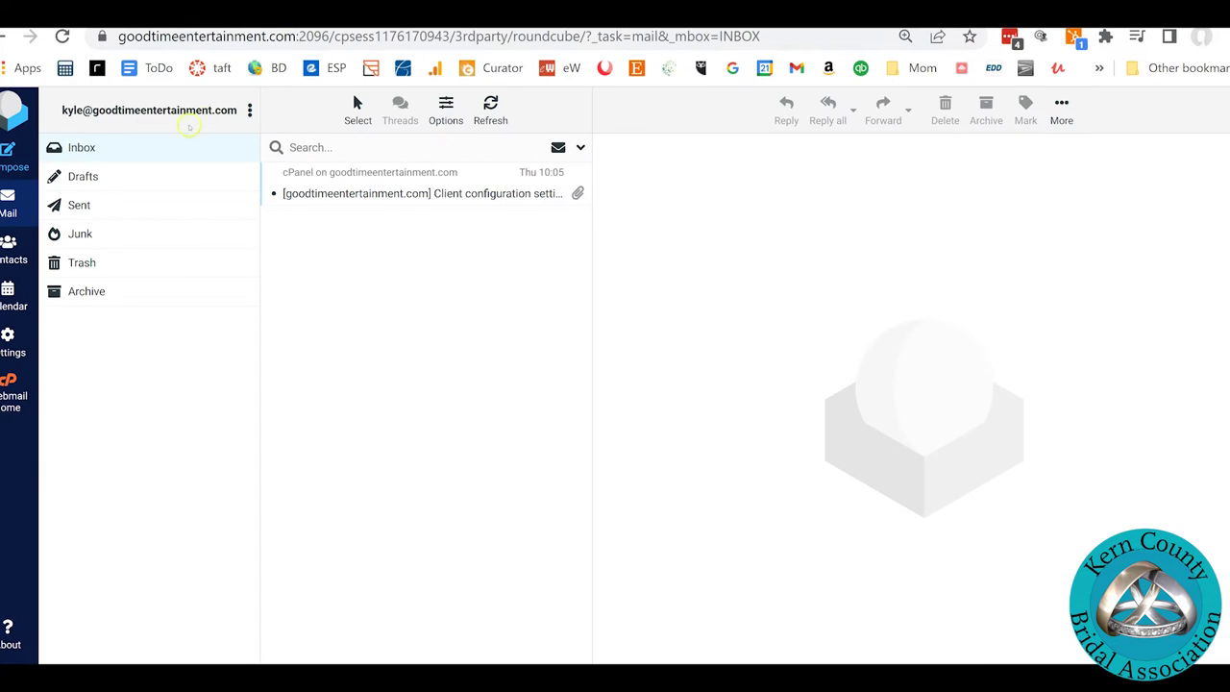
- In the webmail, refresh the mail, open the Password Reset Request message in Junk, allow its remote resources and follow the reset link
{"action": "left_click", "coordinate": [490, 107]}
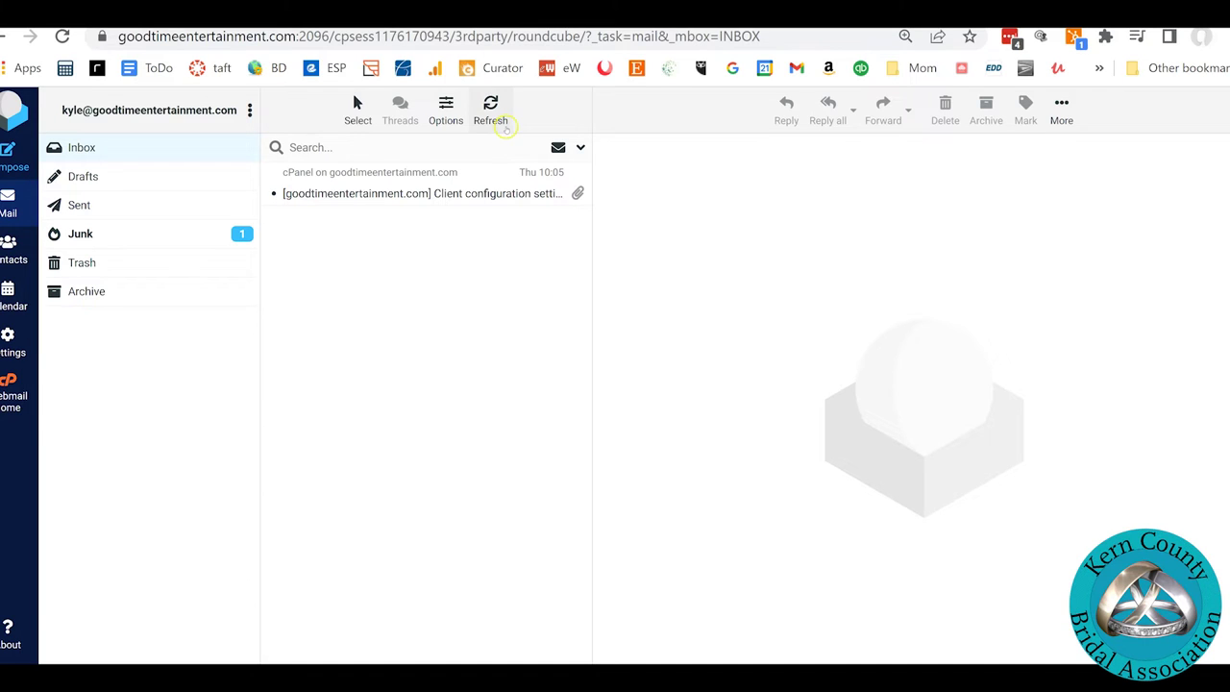
{"action": "left_click", "coordinate": [141, 233]}
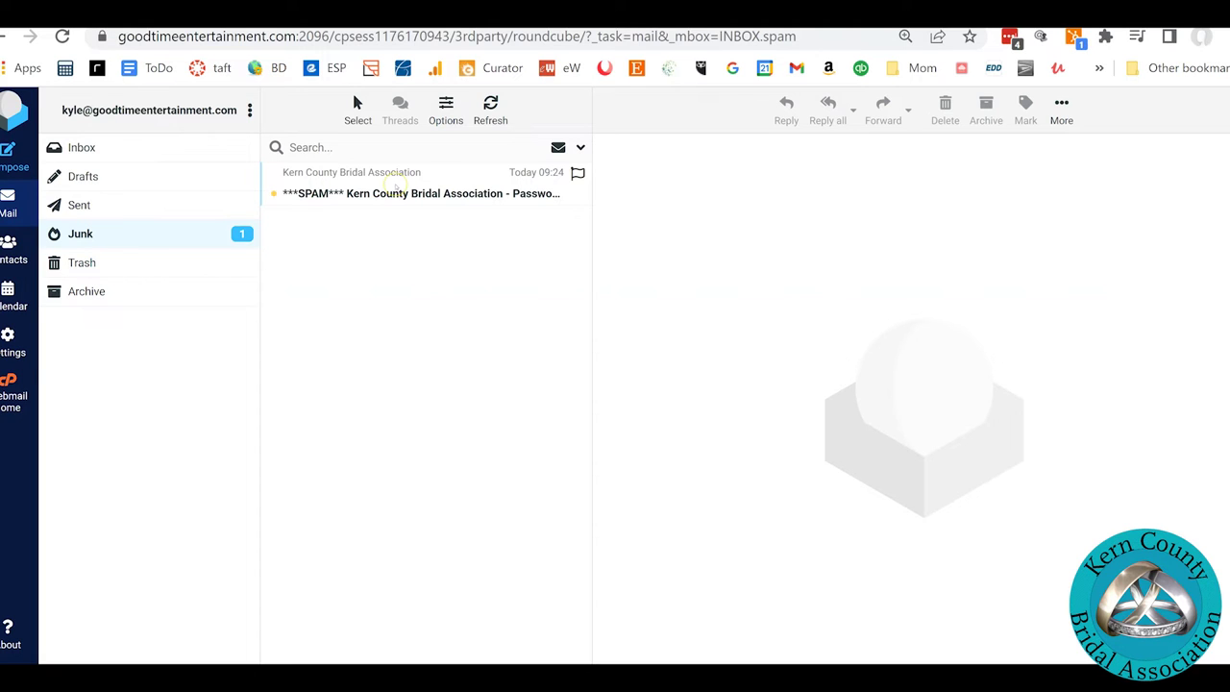
{"action": "left_click", "coordinate": [395, 186]}
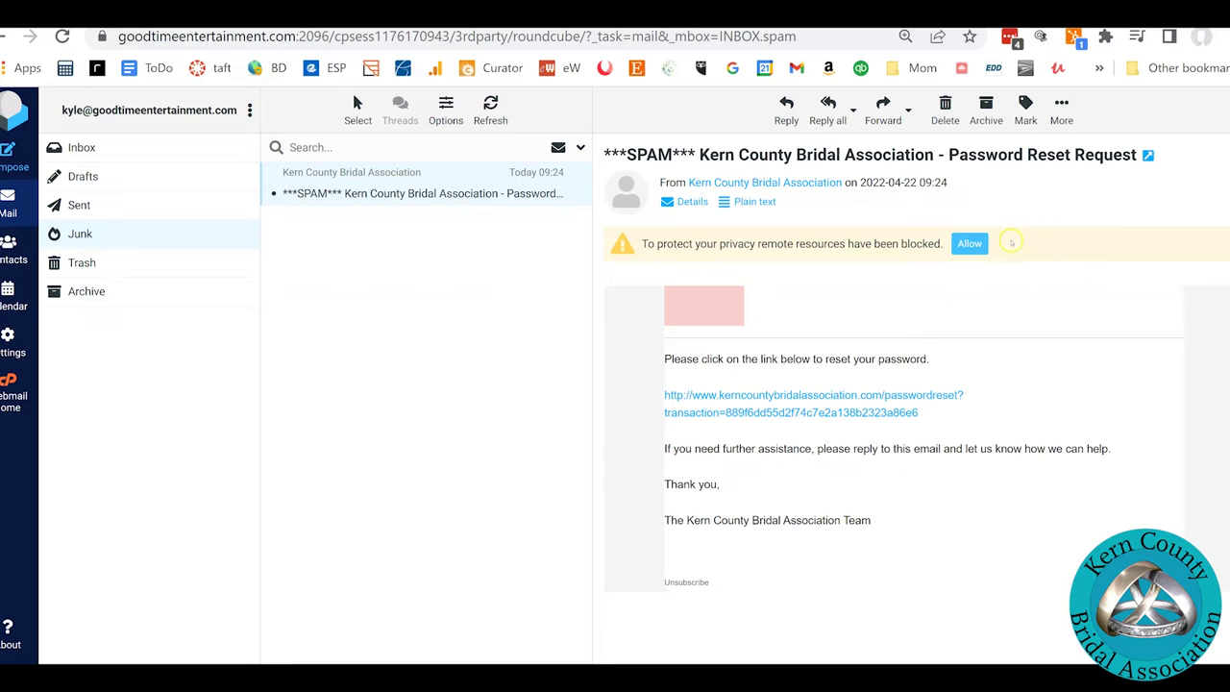
{"action": "left_click", "coordinate": [973, 244]}
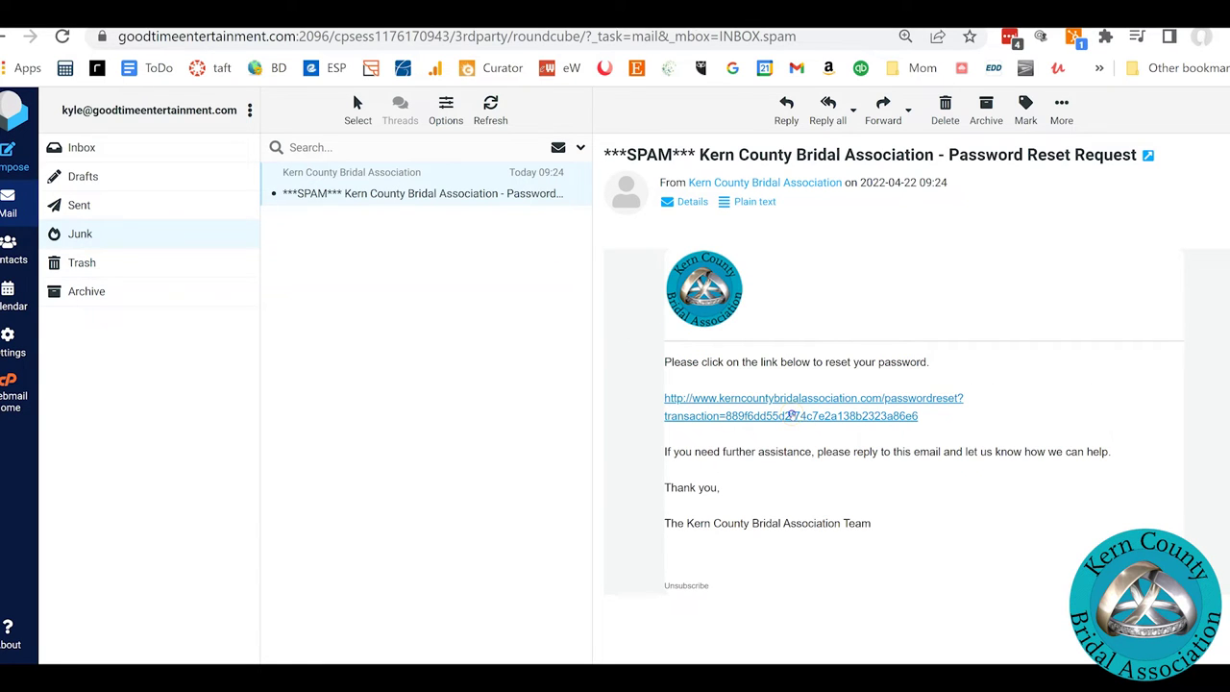
{"action": "left_click", "coordinate": [791, 415]}
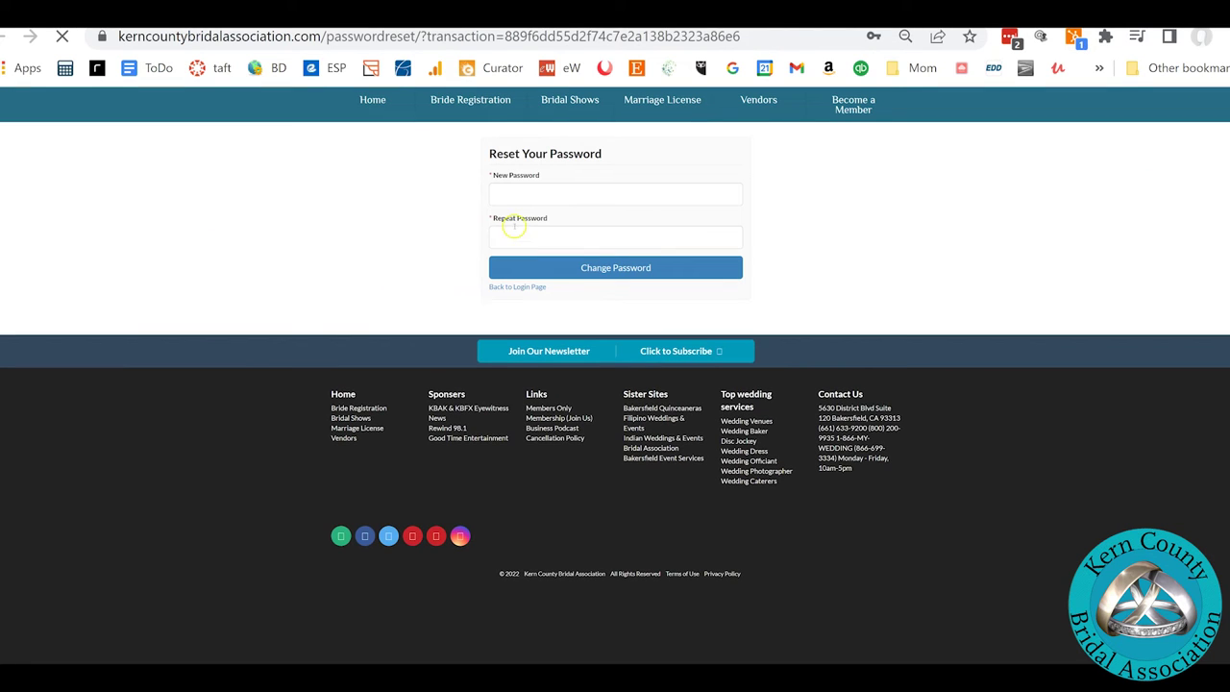
- Enter the new account password, repeat it and submit the password change
{"action": "left_click", "coordinate": [529, 187]}
{"action": "type", "text": "•"}
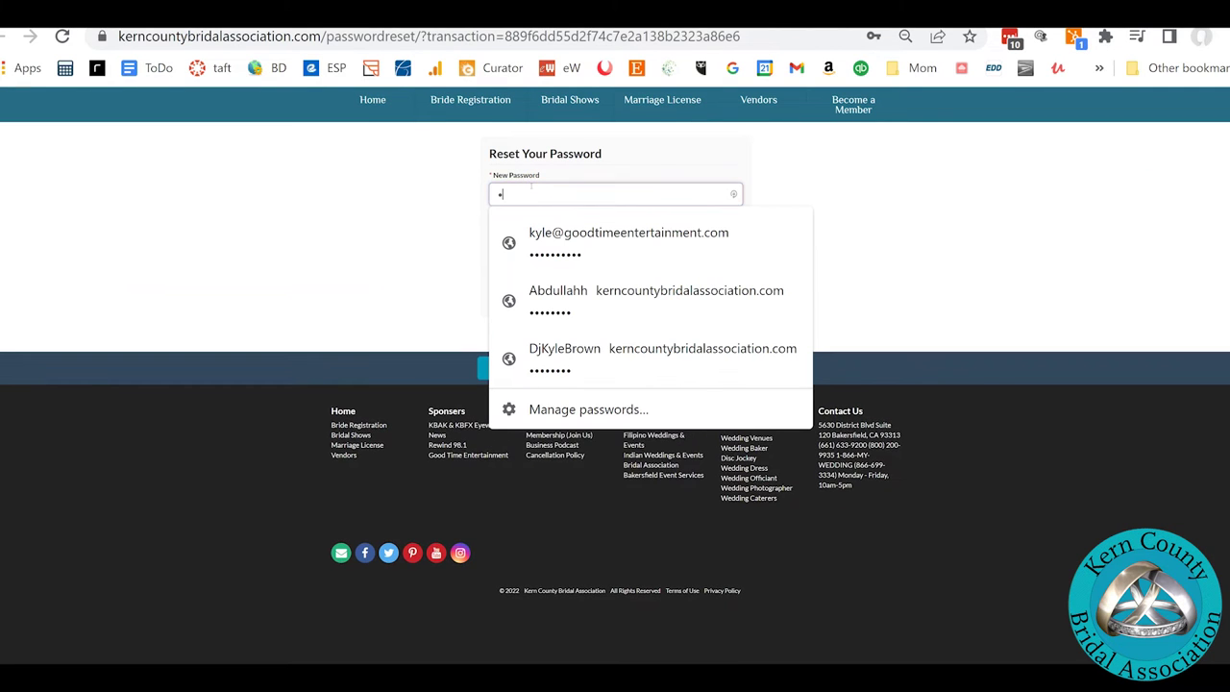
{"action": "type", "text": "•••••"}
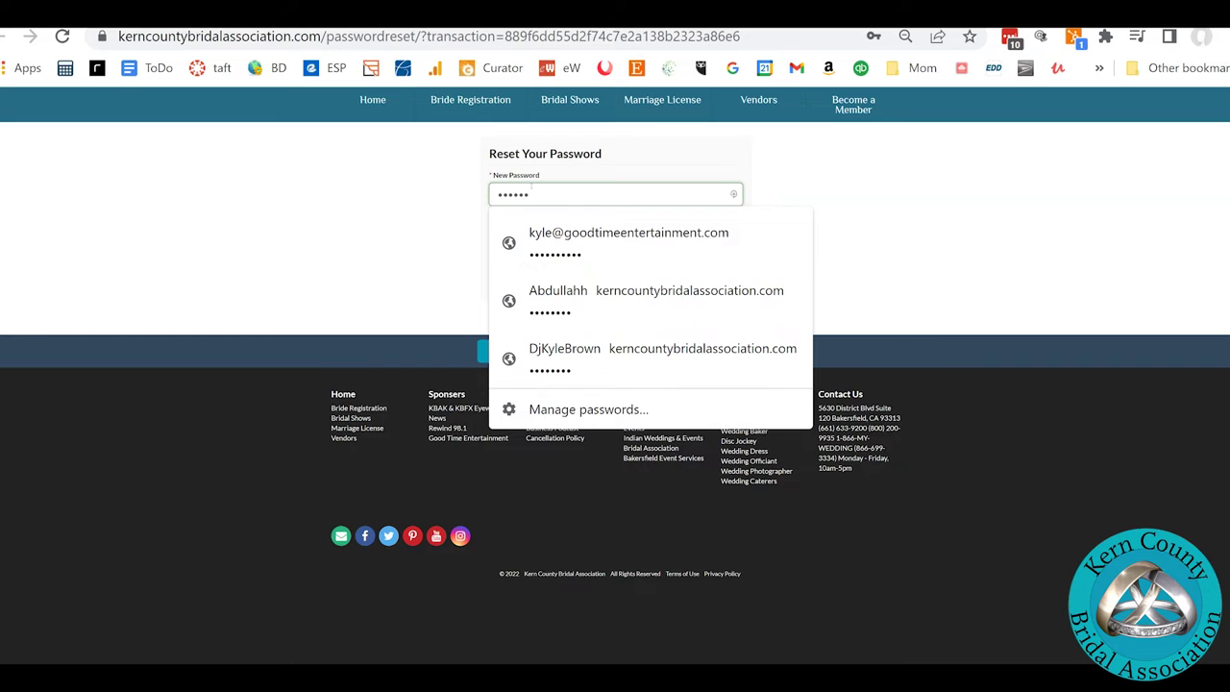
{"action": "type", "text": "••••"}
{"action": "key", "text": "Tab"}
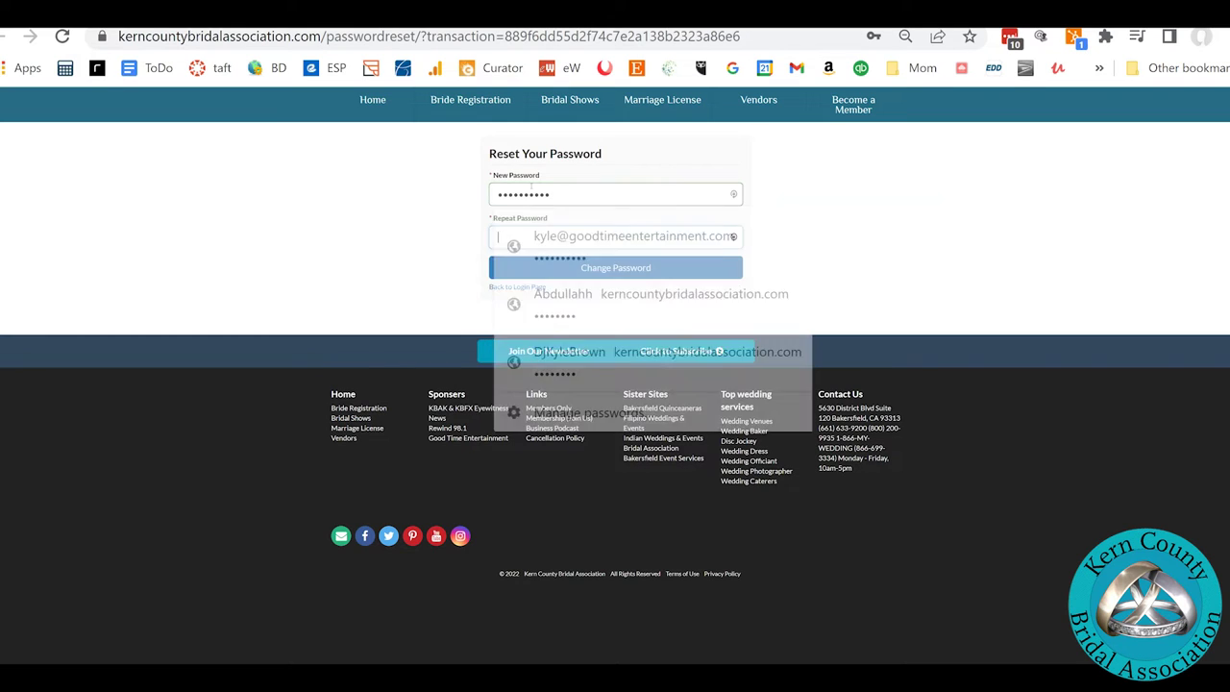
{"action": "type", "text": "••••••"}
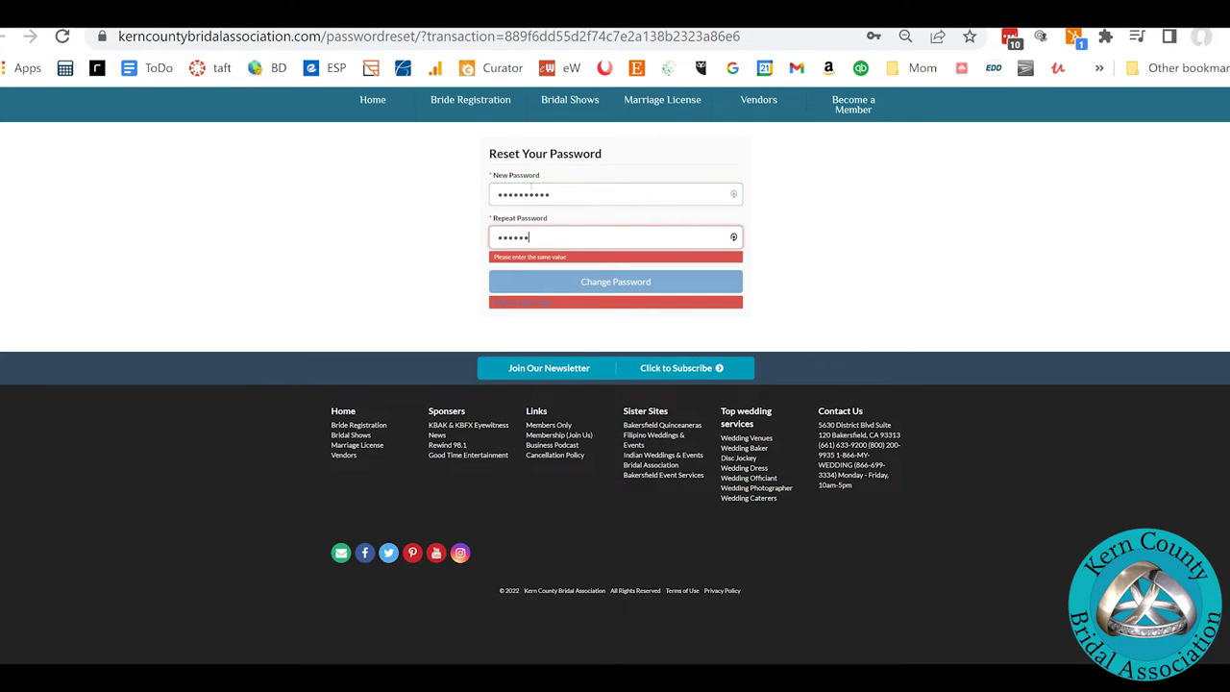
{"action": "type", "text": "••••"}
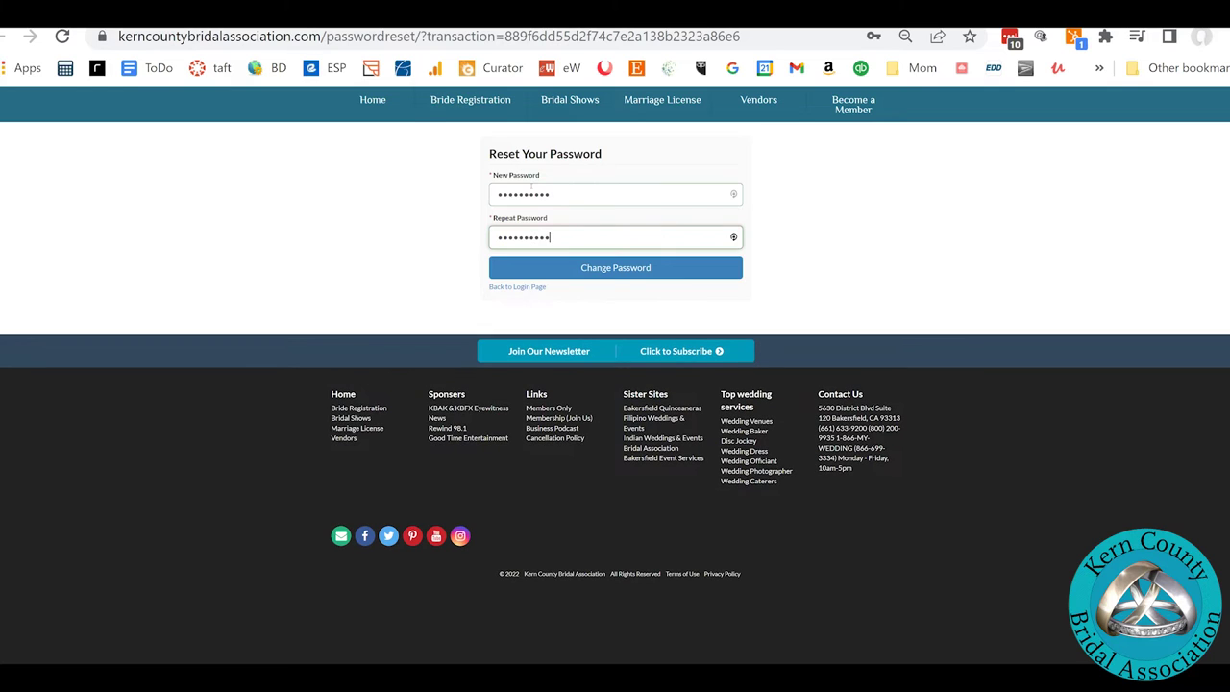
{"action": "left_click", "coordinate": [586, 268]}
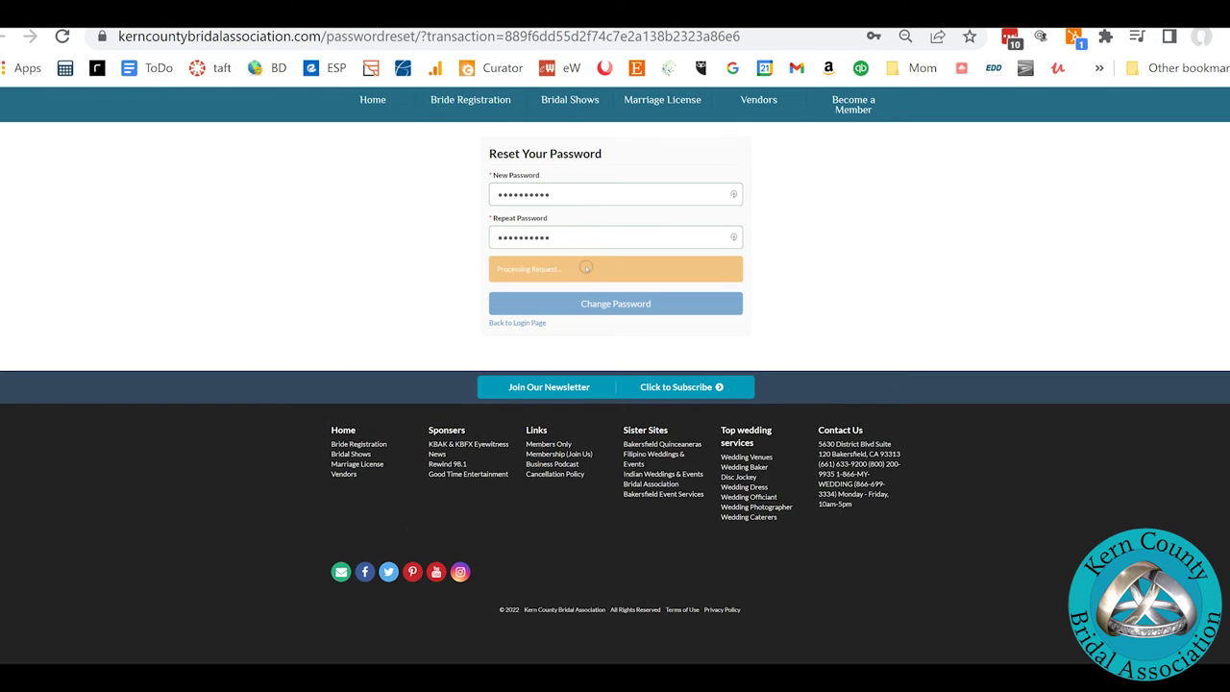
- Return to the login page, log in with the new account password and update the saved LastPass entry
{"action": "left_click", "coordinate": [518, 324]}
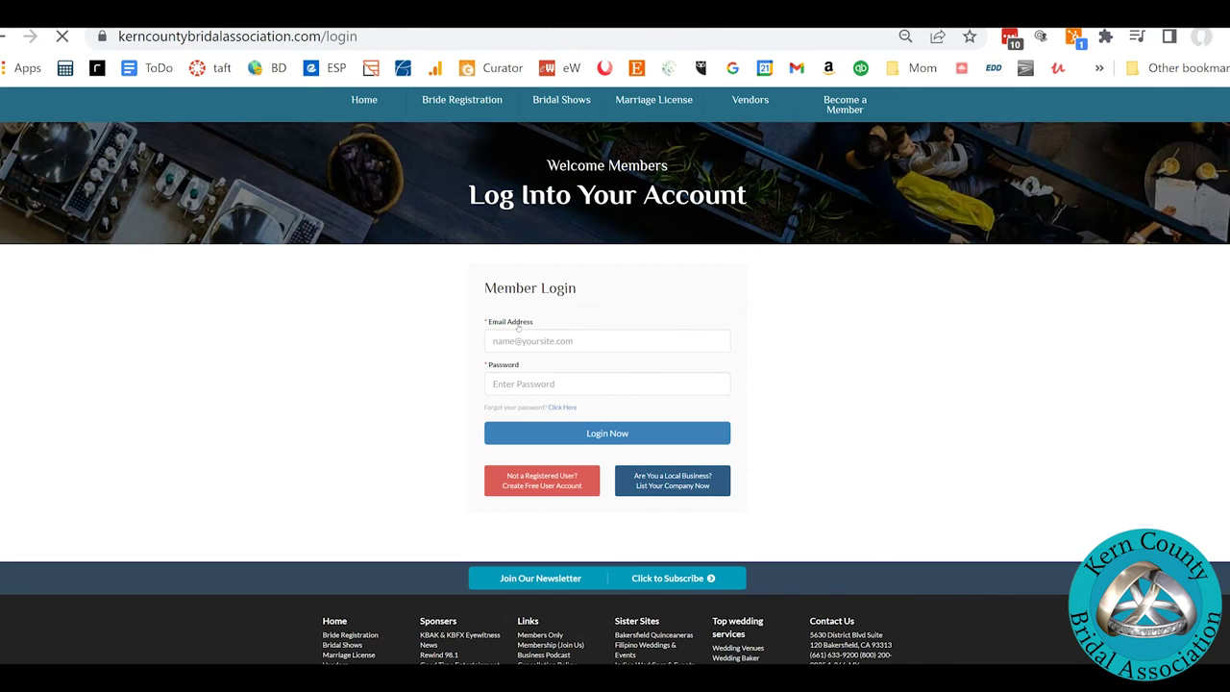
{"action": "double_click", "coordinate": [544, 384]}
{"action": "type", "text": "••"}
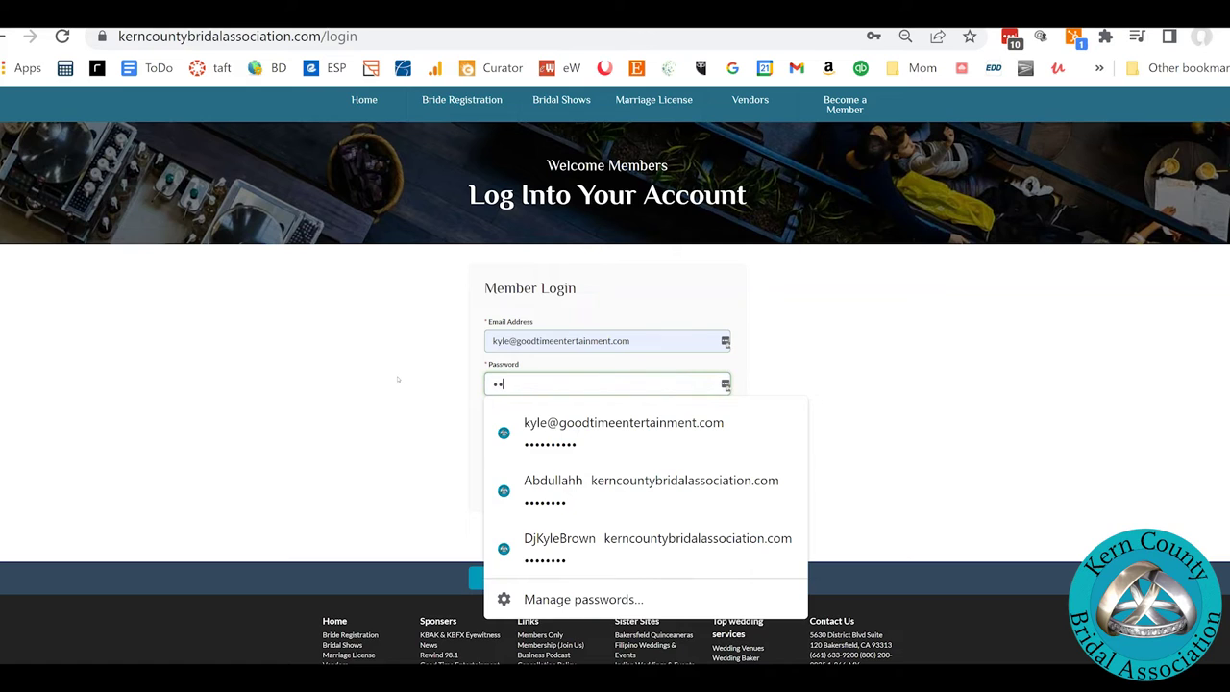
{"action": "type", "text": "••••••••"}
{"action": "left_click", "coordinate": [403, 375]}
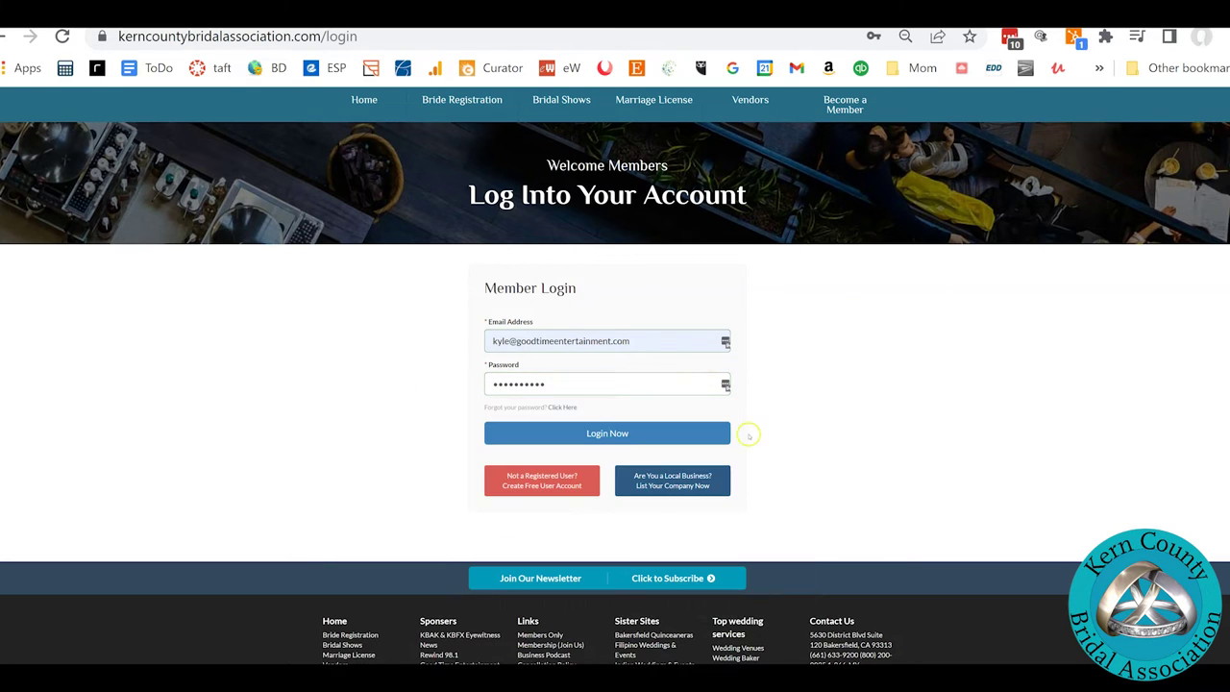
{"action": "left_click", "coordinate": [617, 434]}
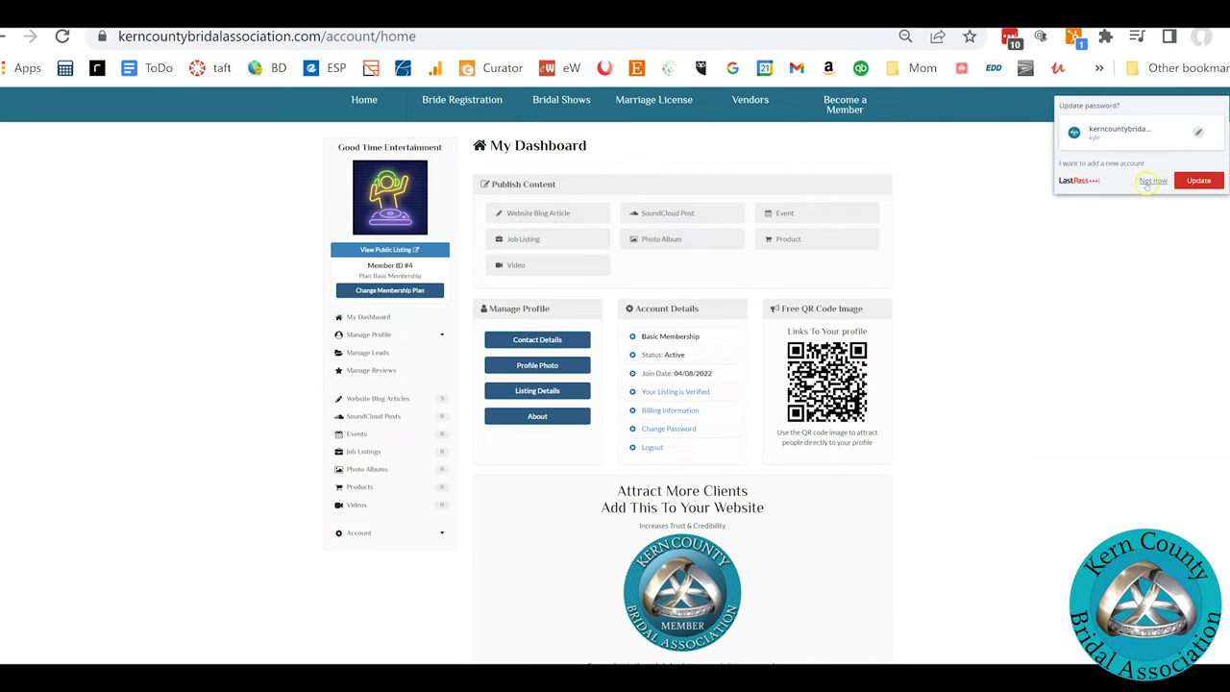
{"action": "left_click", "coordinate": [1198, 180]}
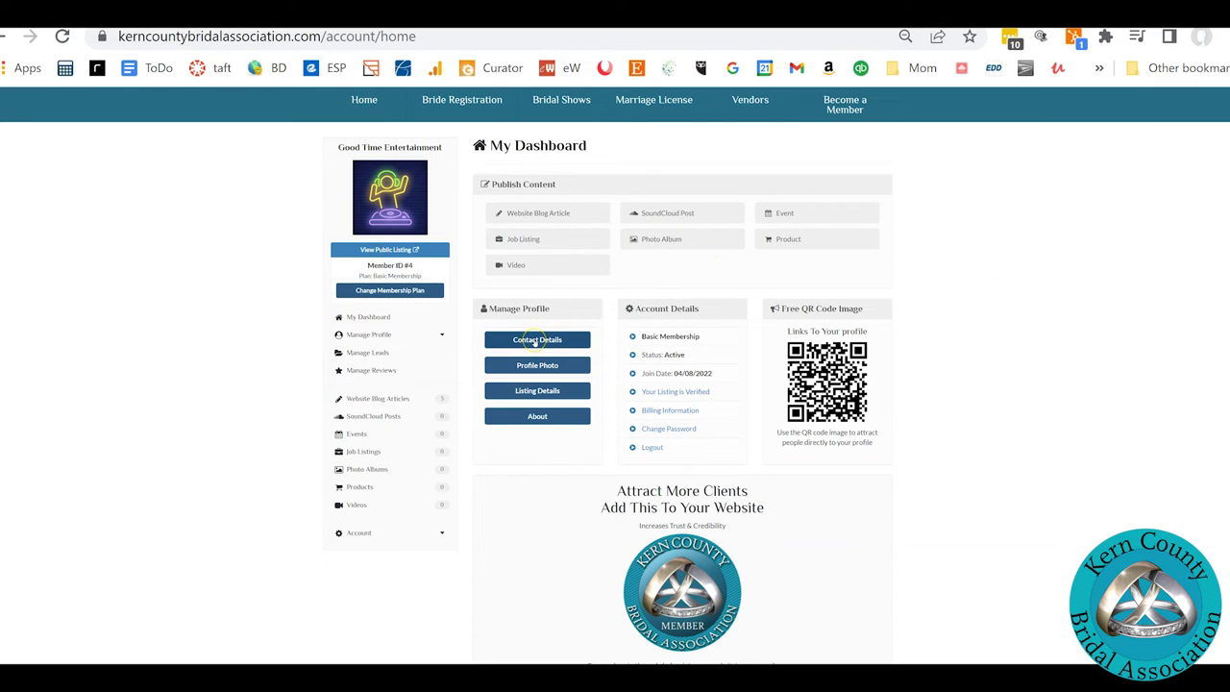
- Open the profile's Contact Details and review the contact, location and website link fields
{"action": "left_click", "coordinate": [536, 342]}
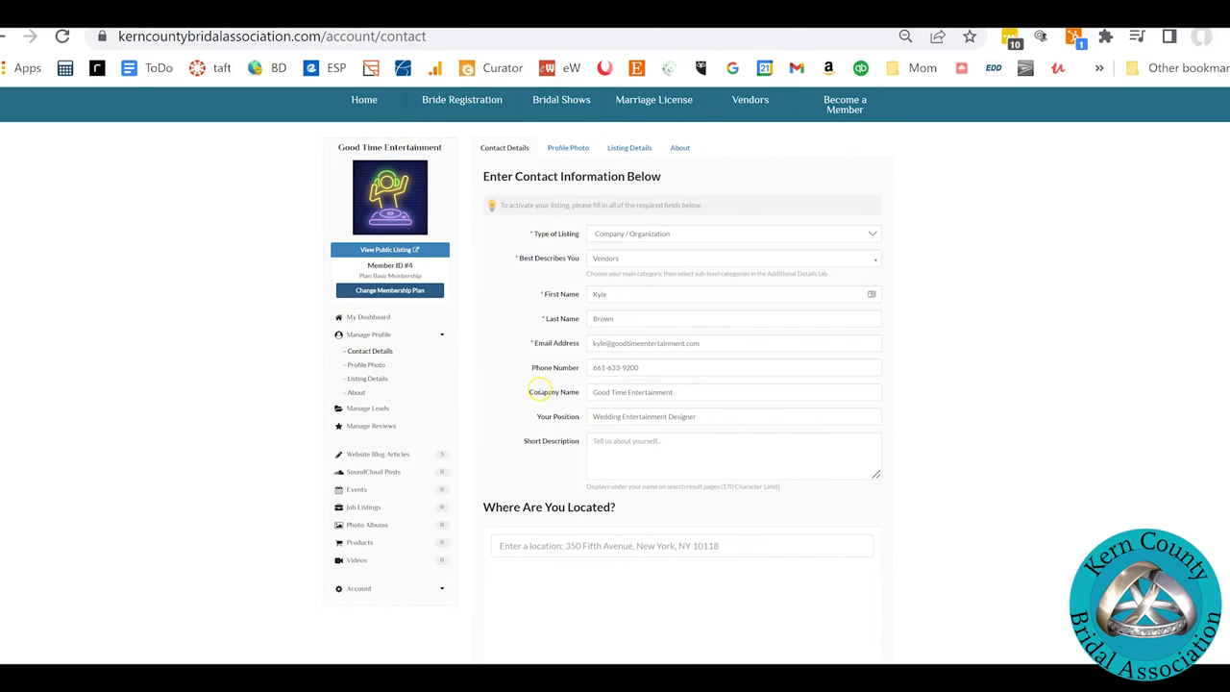
{"action": "scroll", "coordinate": [529, 390], "scroll_direction": "down", "scroll_amount": 3}
{"action": "scroll", "coordinate": [385, 512], "scroll_direction": "down", "scroll_amount": 2}
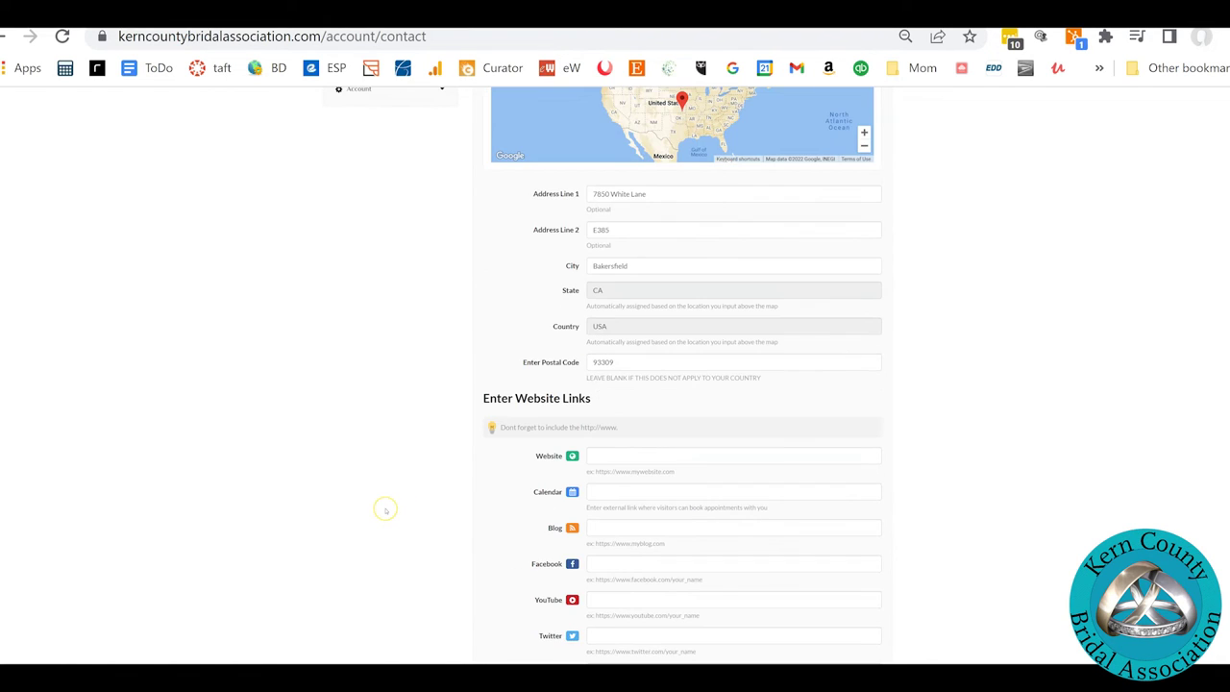
{"action": "scroll", "coordinate": [385, 509], "scroll_direction": "up", "scroll_amount": 5}
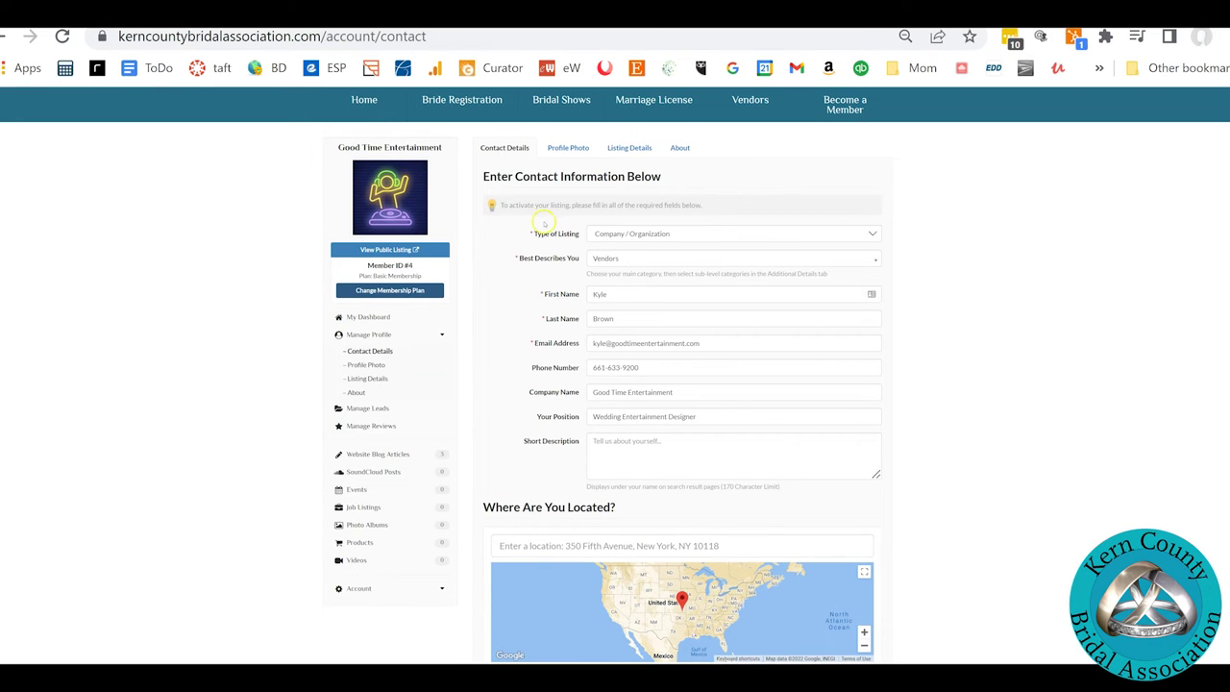
- Return to My Dashboard and inspect the member badge's embed code, selecting all of it and enlarging its text box
{"action": "left_click", "coordinate": [378, 317]}
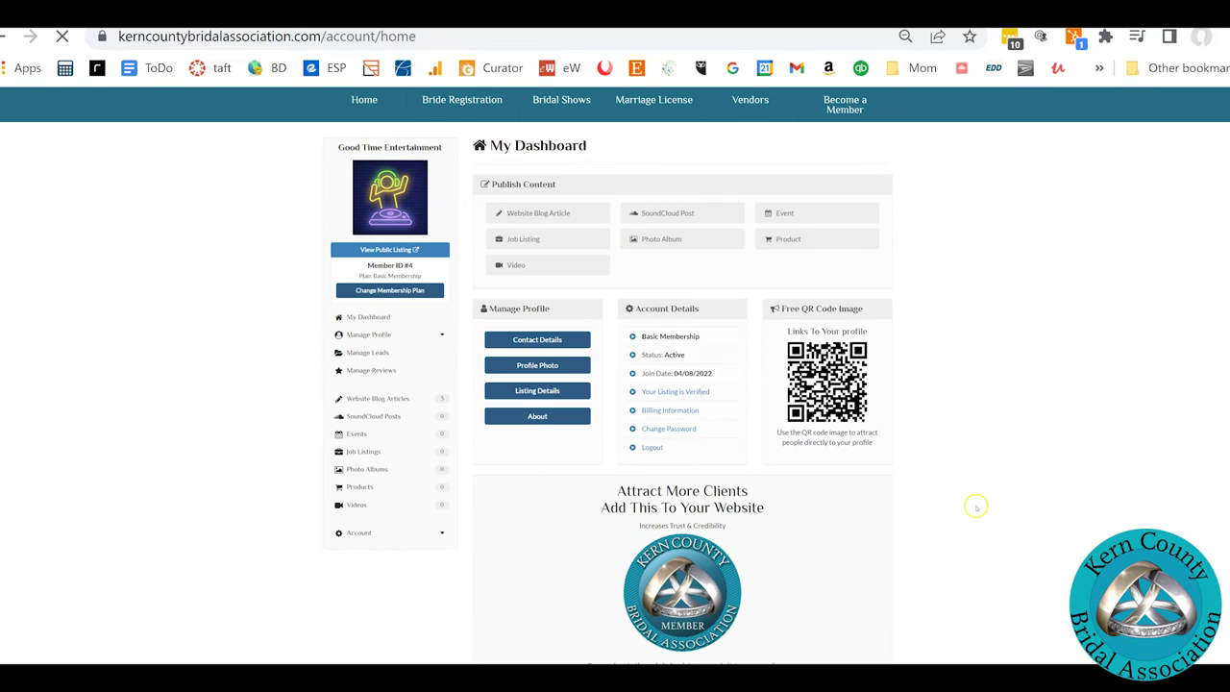
{"action": "scroll", "coordinate": [973, 507], "scroll_direction": "down", "scroll_amount": 4}
{"action": "left_click", "coordinate": [599, 379]}
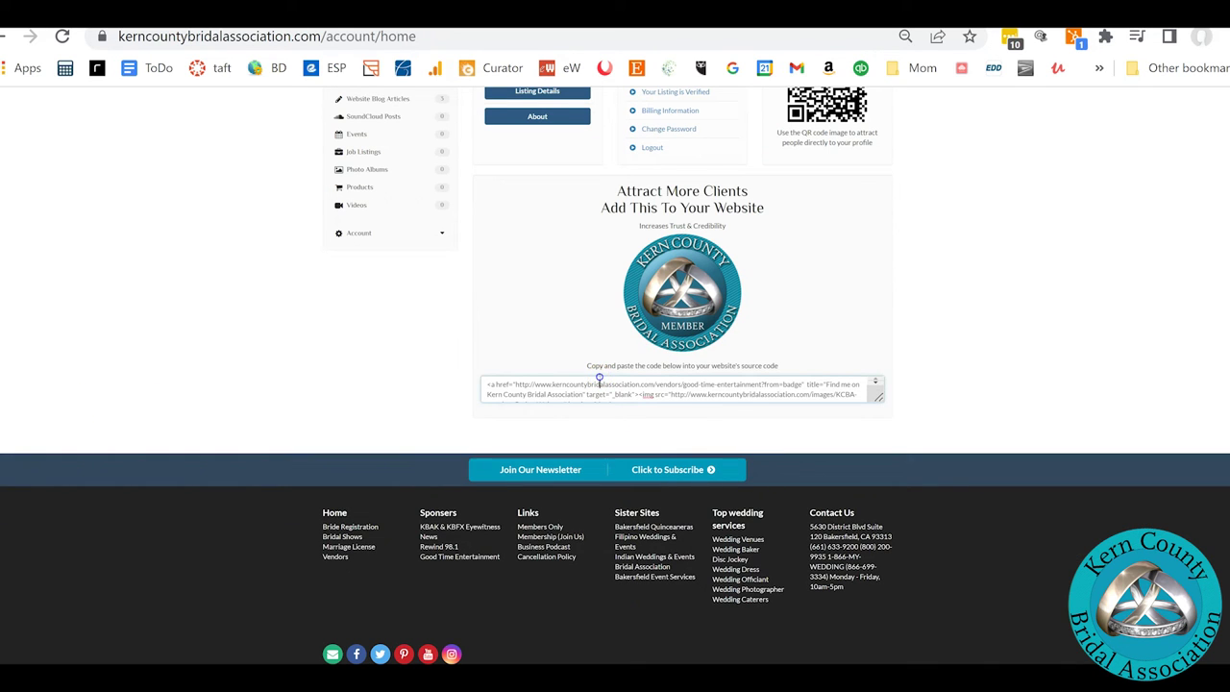
{"action": "key", "text": "ctrl+a"}
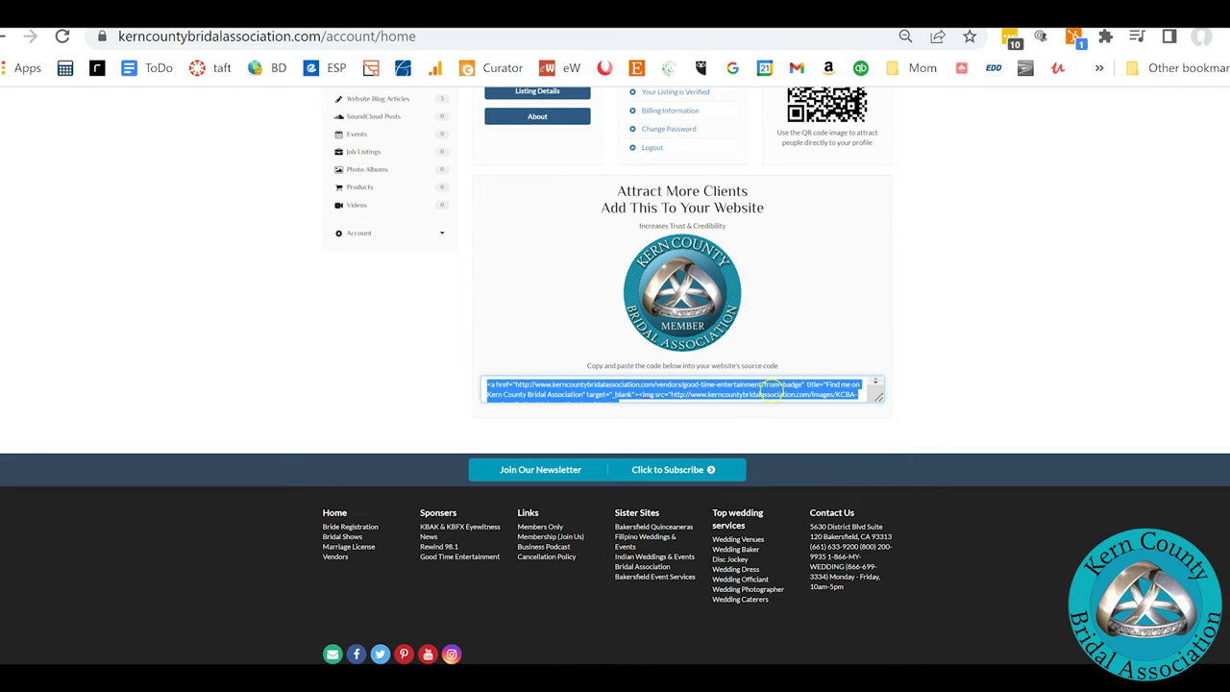
{"action": "left_click", "coordinate": [759, 386]}
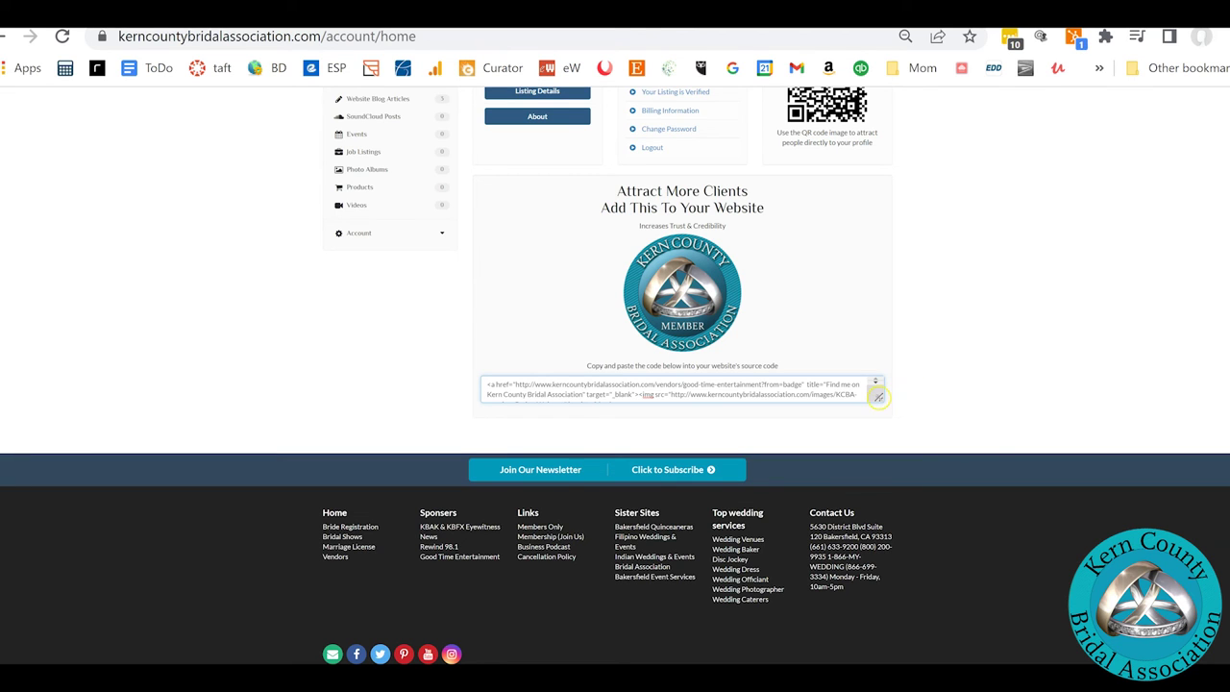
{"action": "left_click_drag", "start_coordinate": [878, 396], "coordinate": [888, 453]}
{"action": "scroll", "coordinate": [958, 371], "scroll_direction": "up", "scroll_amount": 4}
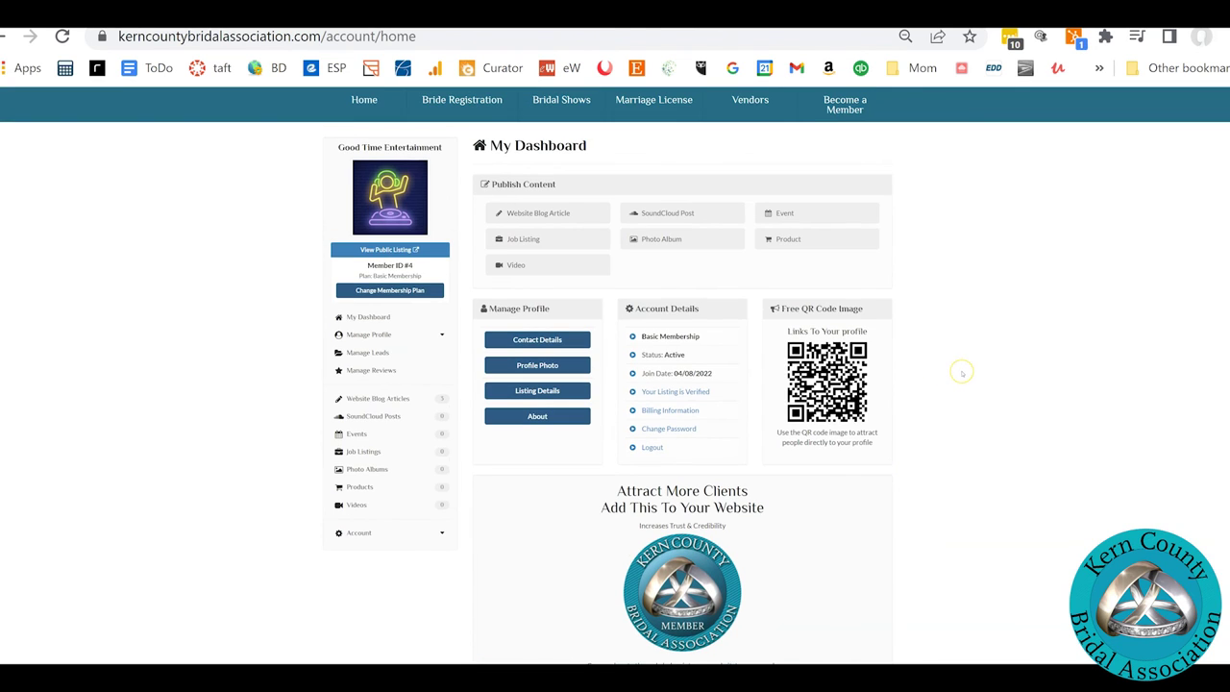